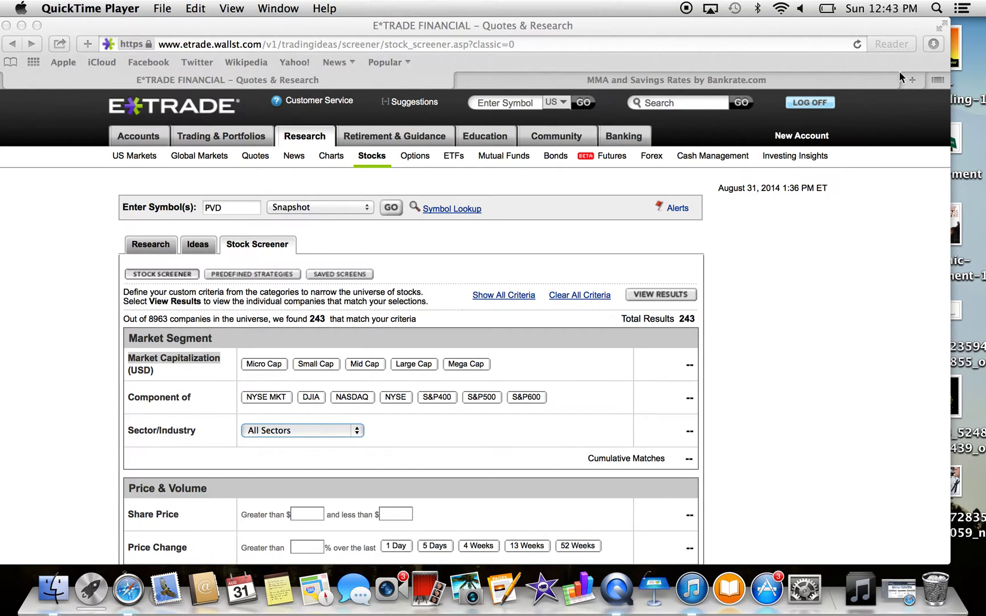
Step: Make Safari full screen and go to Research > Stocks > Stock Screener
left_click(941, 29)
left_click(942, 27)
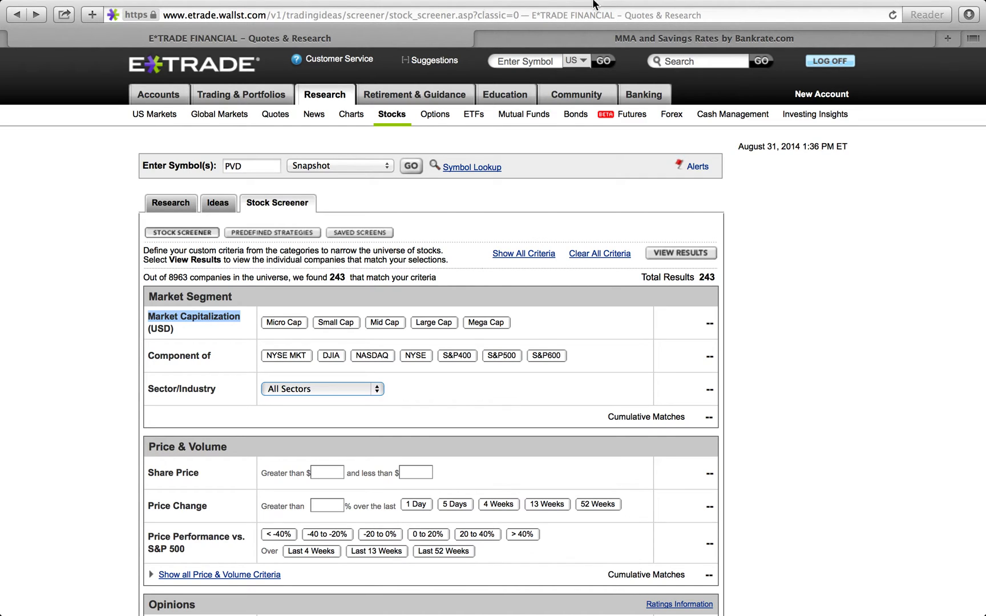
left_click(329, 95)
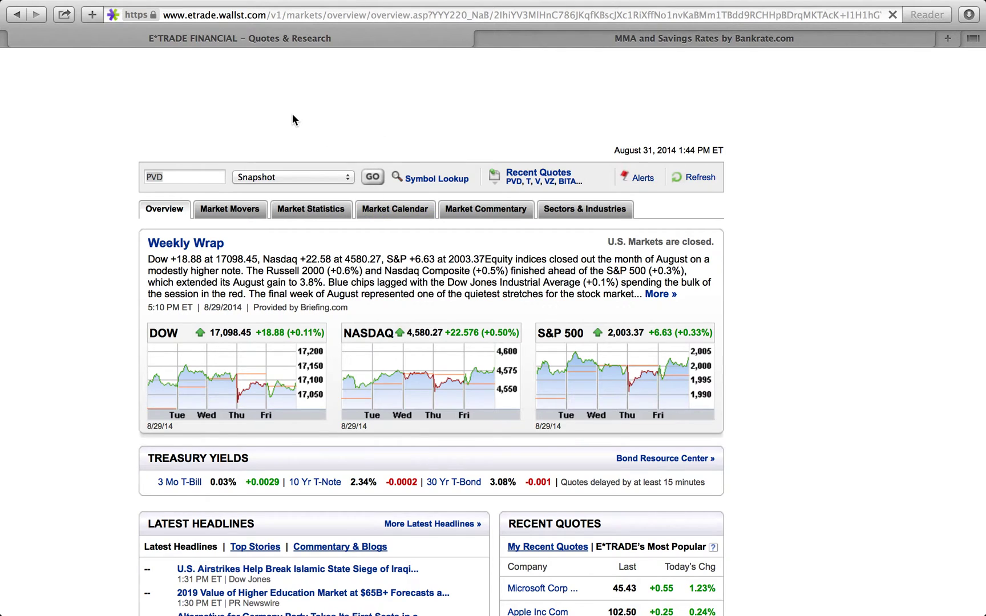
left_click(388, 120)
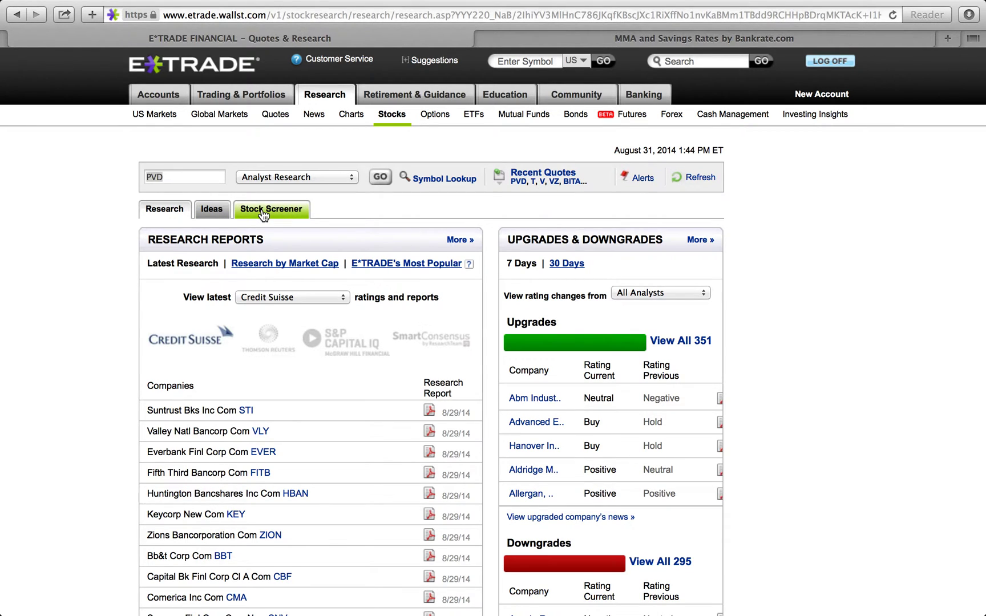
left_click(282, 222)
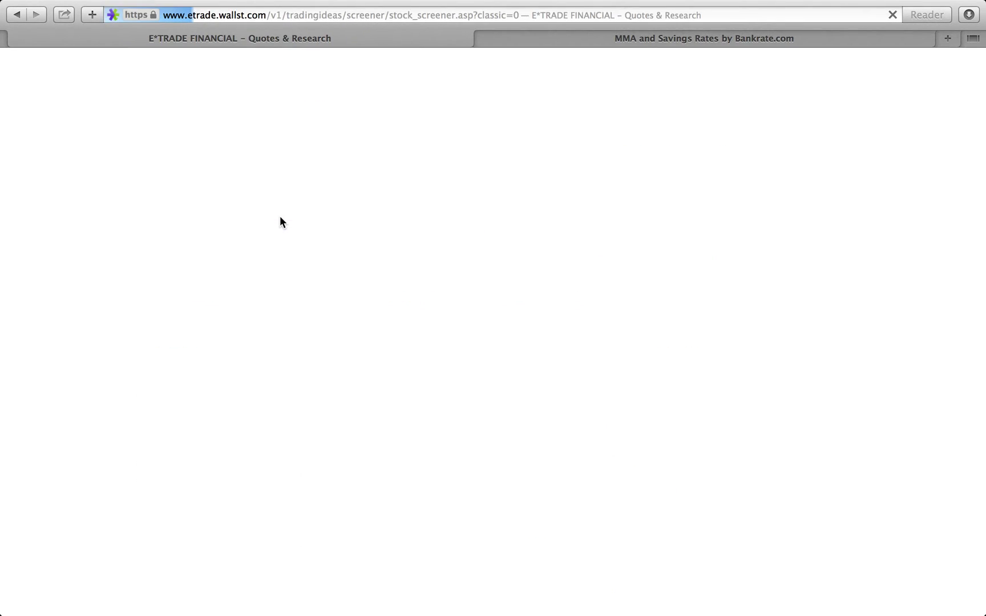
Step: Scroll down to the Dividend Yield row showing the > 8 criterion with 243 matches
scroll(426, 374, "down", 2)
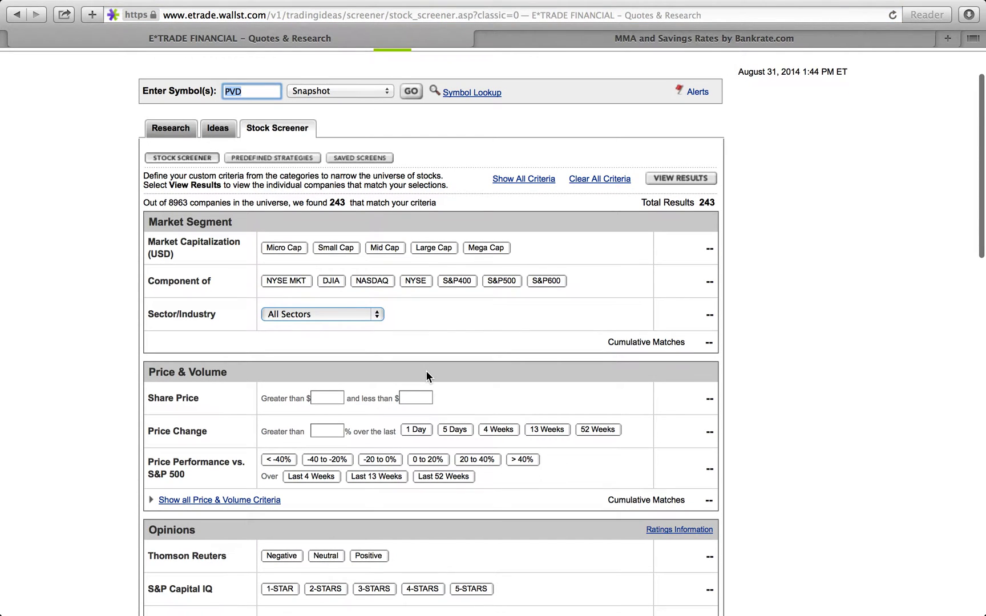
scroll(427, 374, "down", 2)
scroll(426, 374, "up", 3)
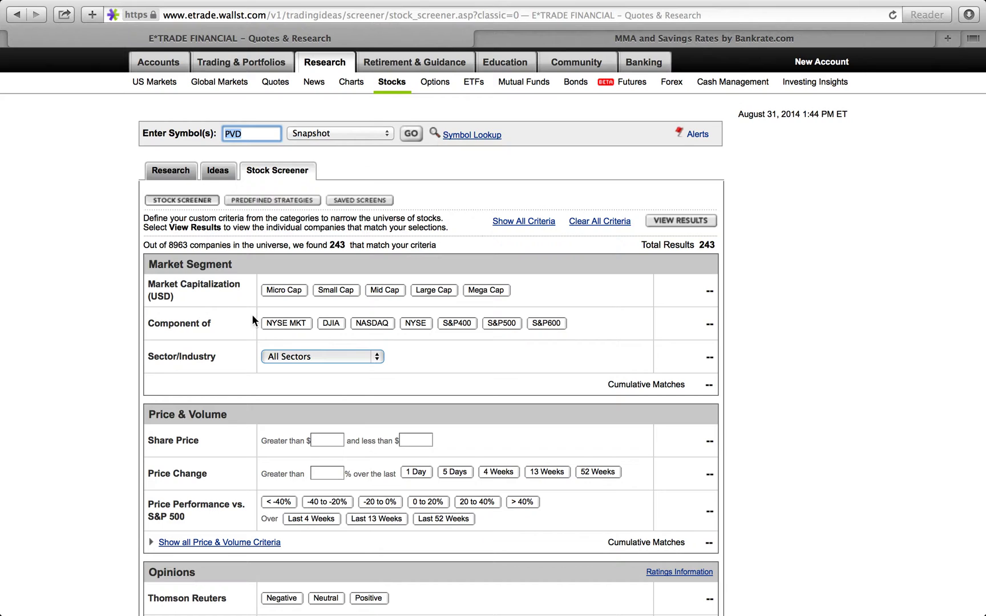
scroll(274, 406, "down", 1)
scroll(273, 403, "down", 10)
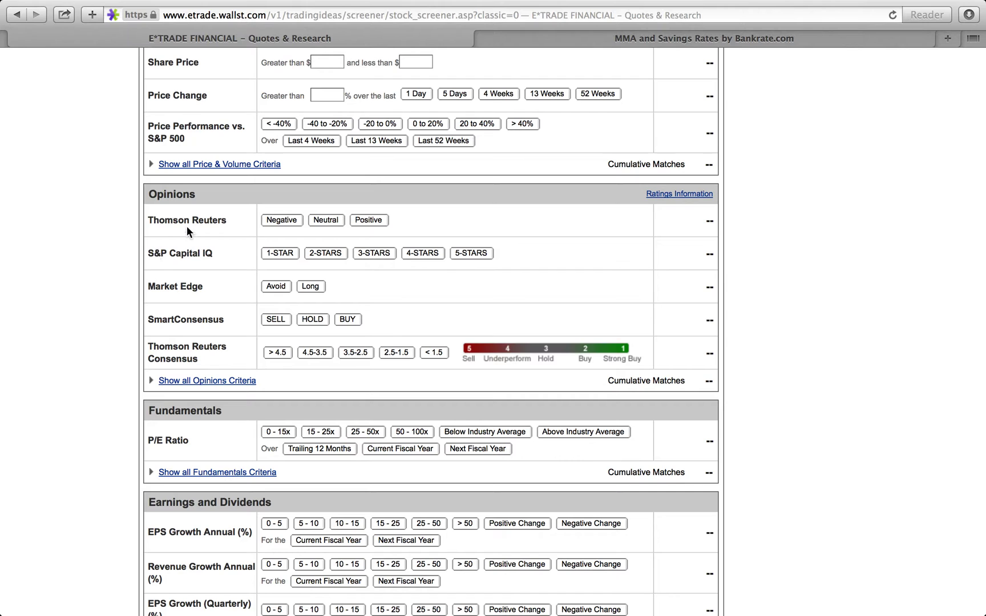
scroll(315, 360, "down", 6)
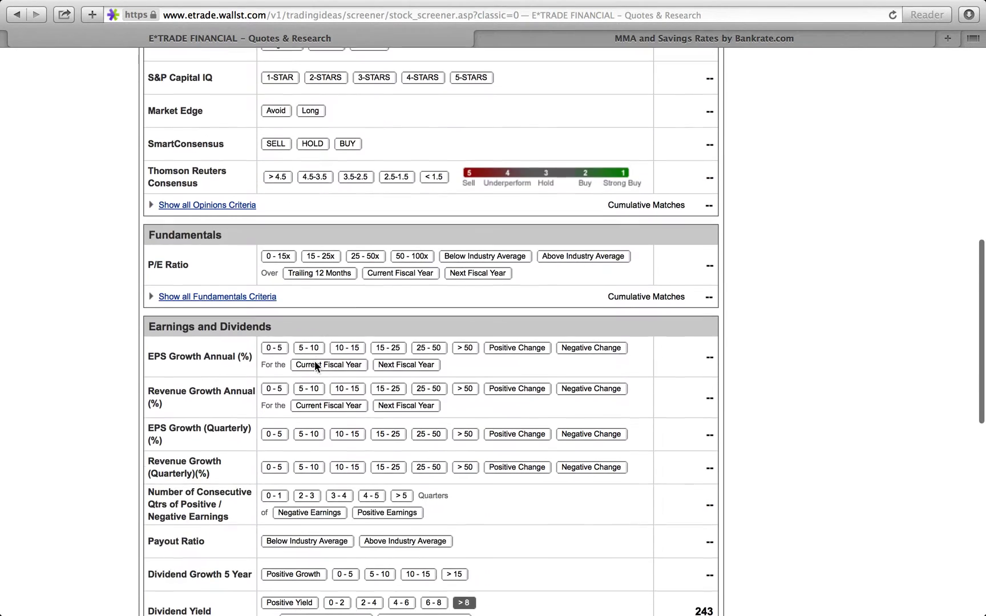
scroll(317, 368, "down", 1)
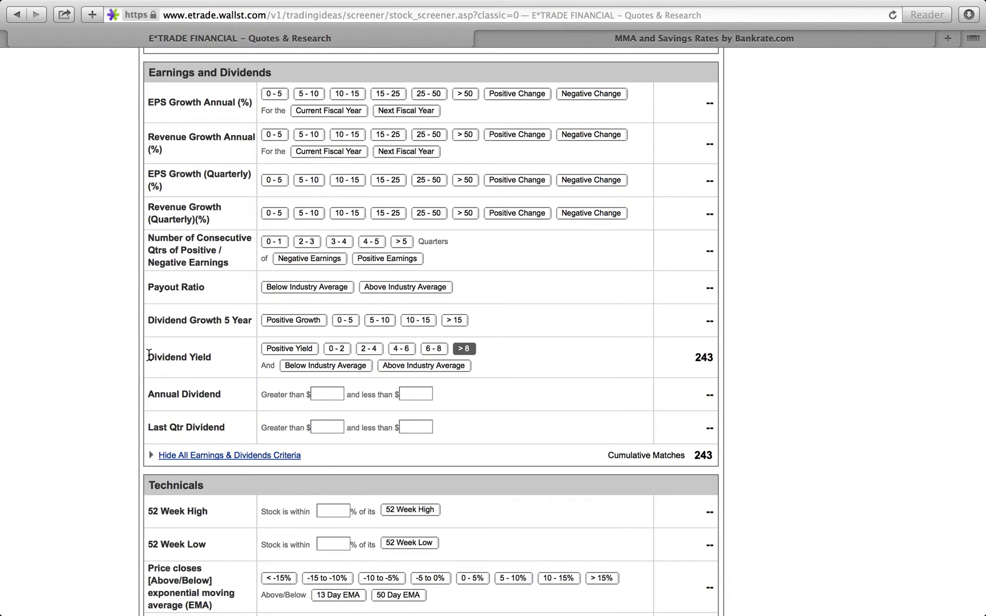
left_click_drag(149, 357, 224, 360)
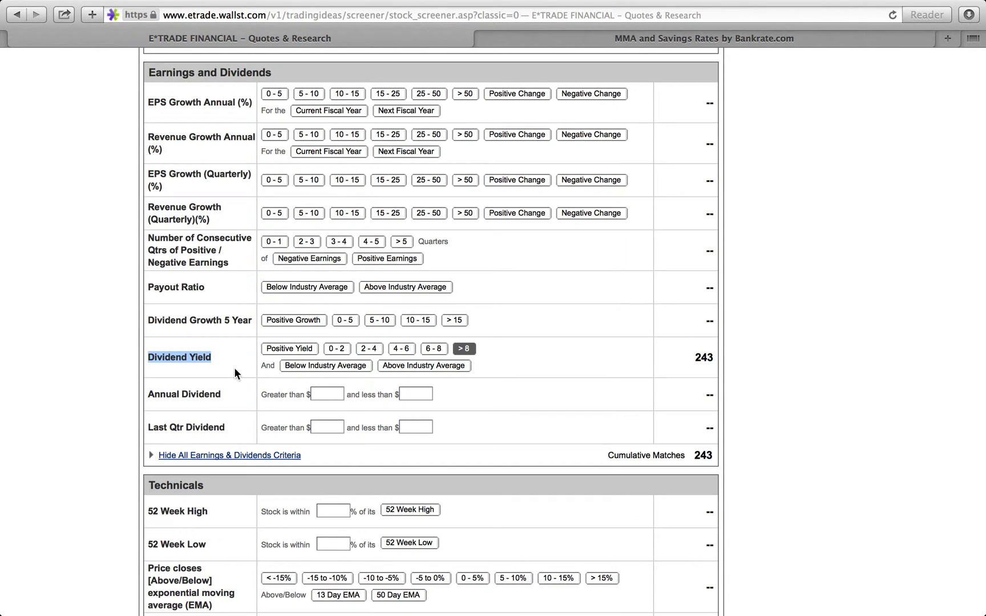
left_click(234, 370)
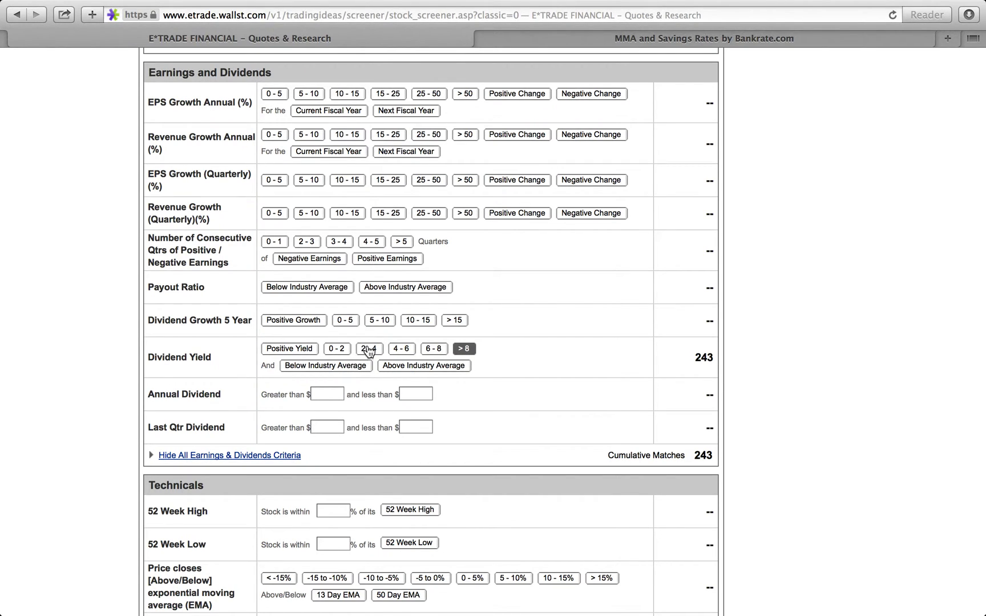
left_click(401, 349)
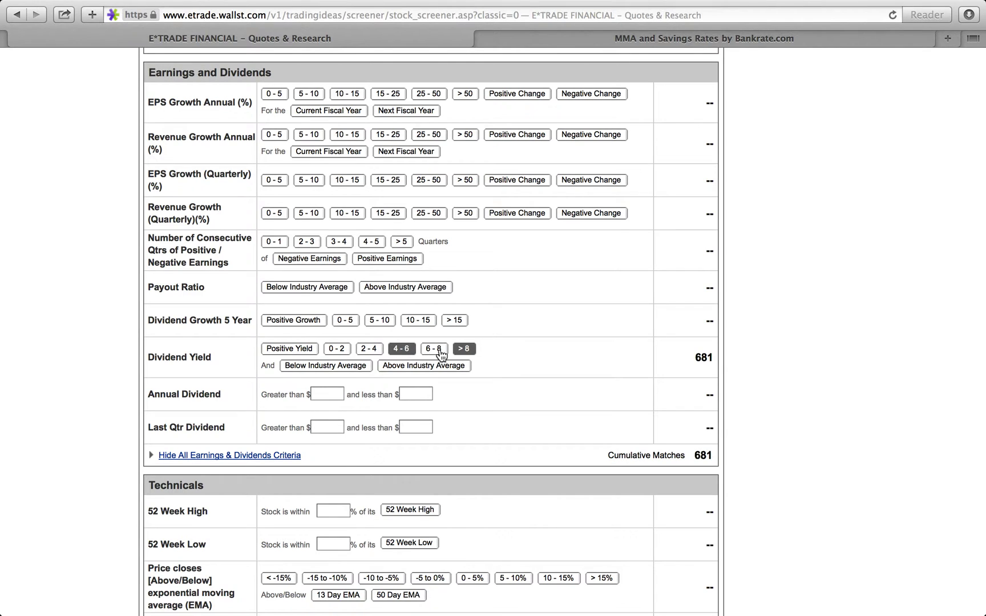
left_click(464, 349)
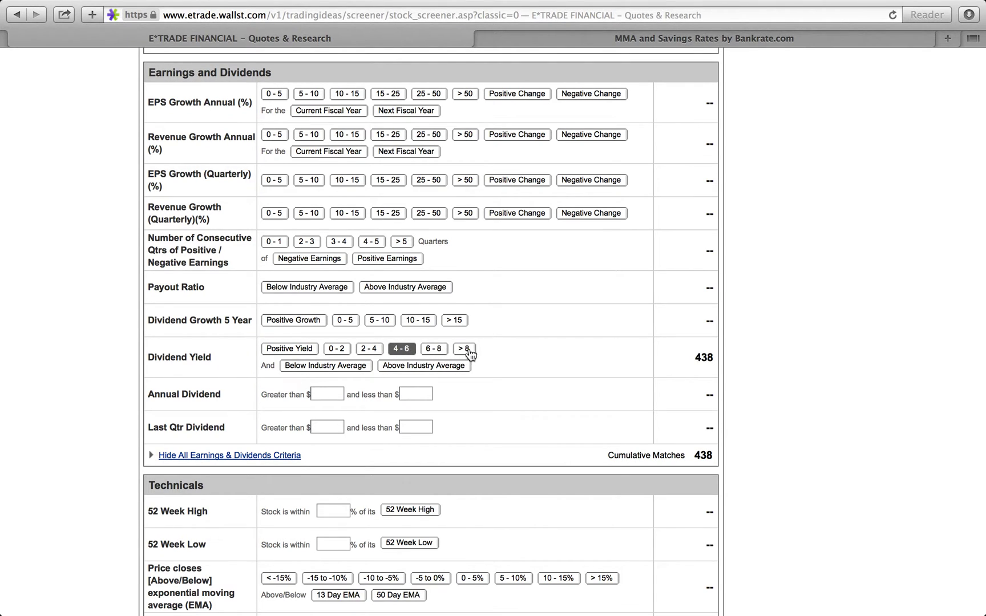
left_click(465, 349)
left_click(403, 351)
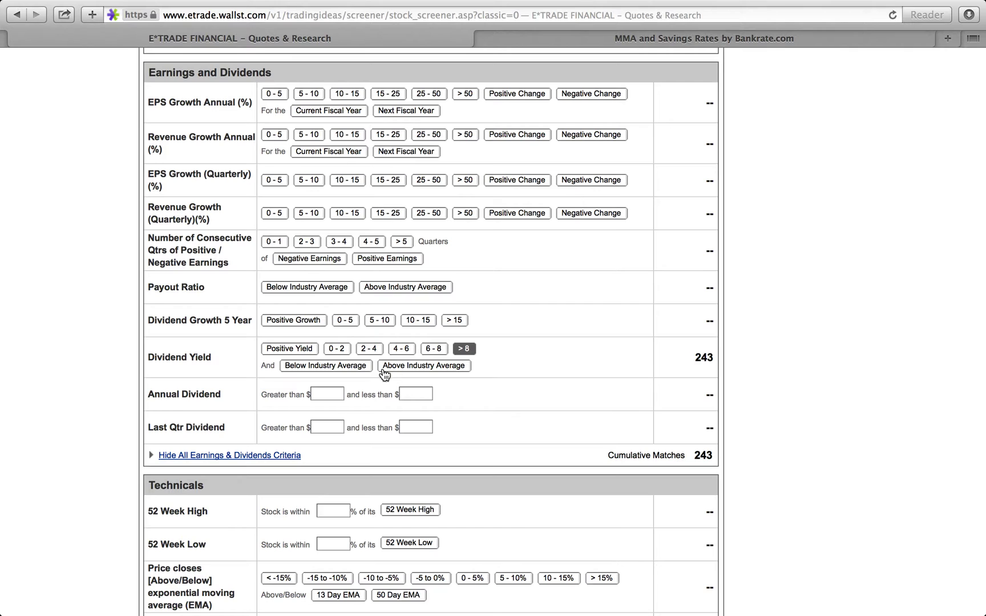
left_click(347, 351)
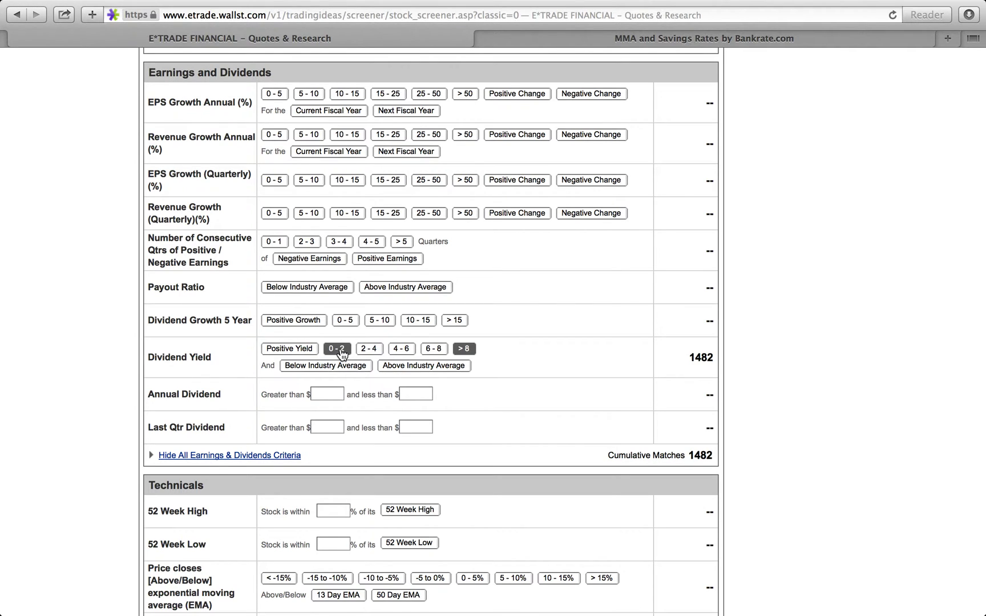
left_click(339, 351)
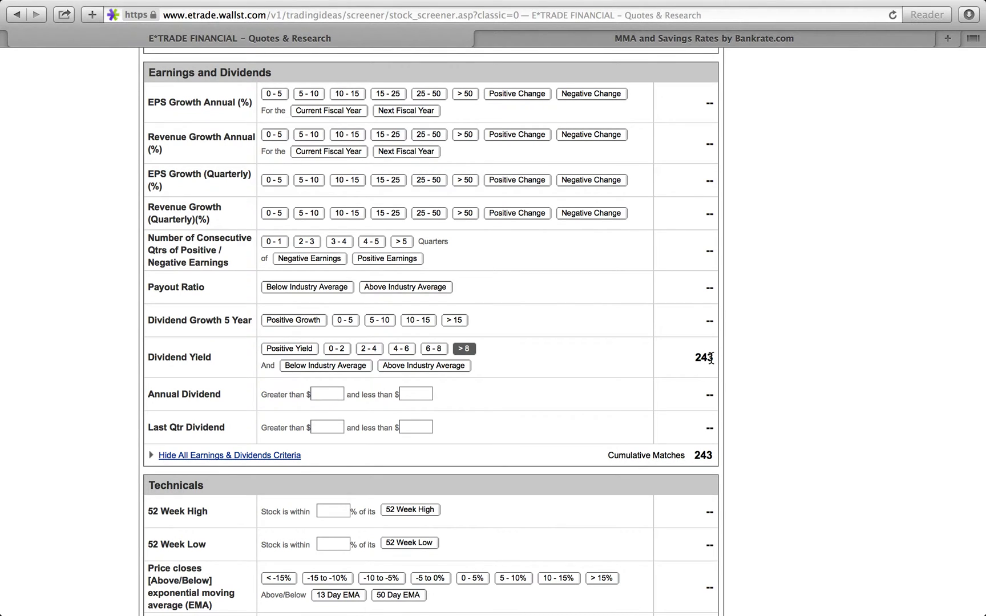
scroll(710, 358, "up", 20)
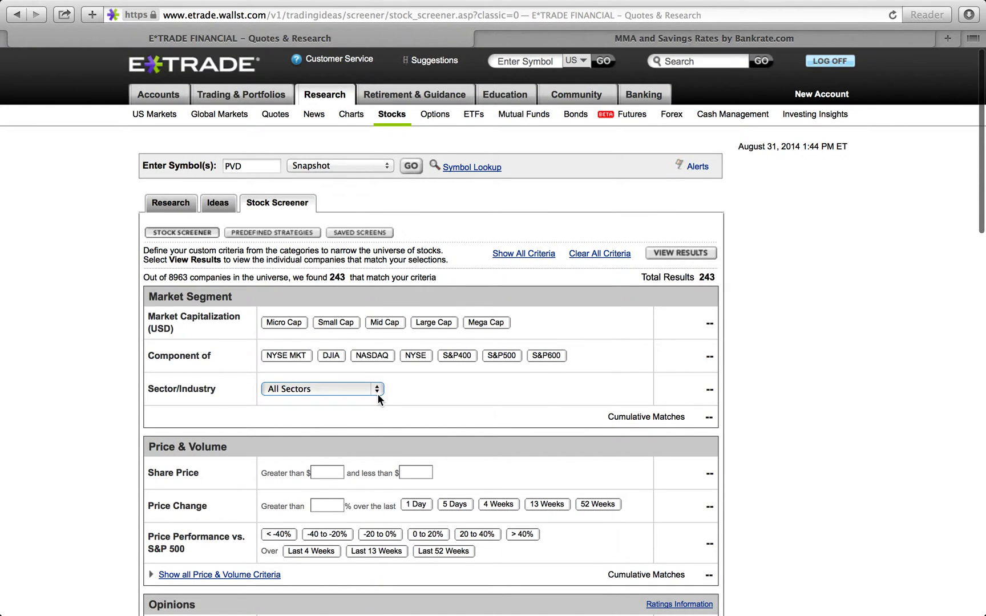
Step: Keep Sector/Industry on All Sectors and view the 243 Dividend Yield > 8 results
left_click(377, 392)
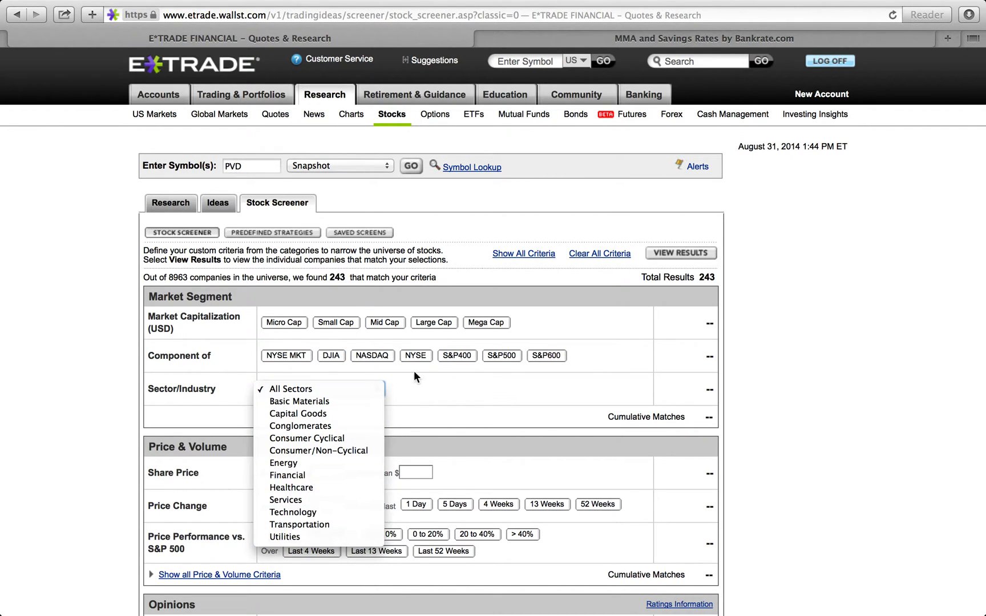
left_click(431, 395)
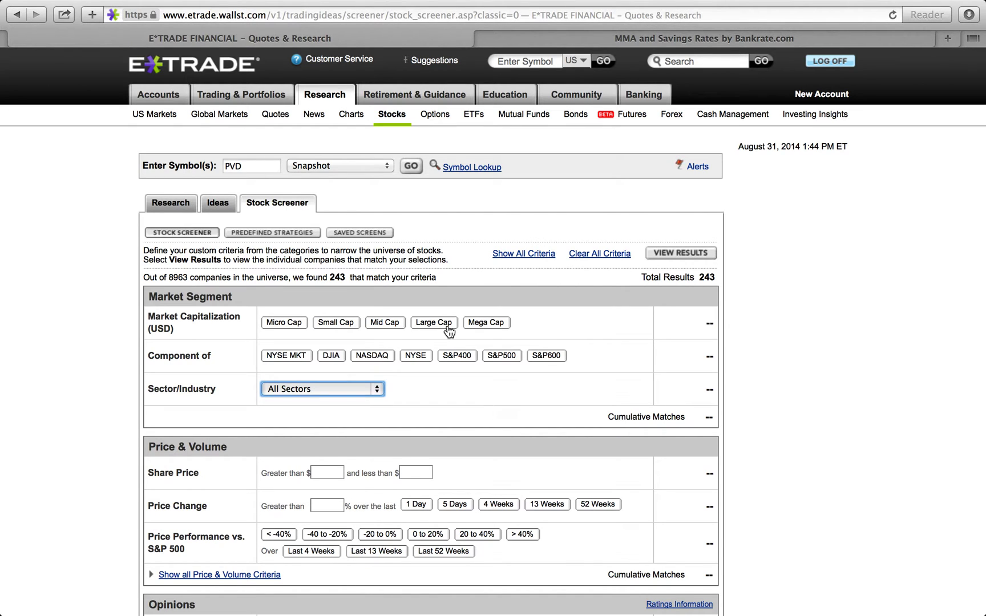
left_click(670, 251)
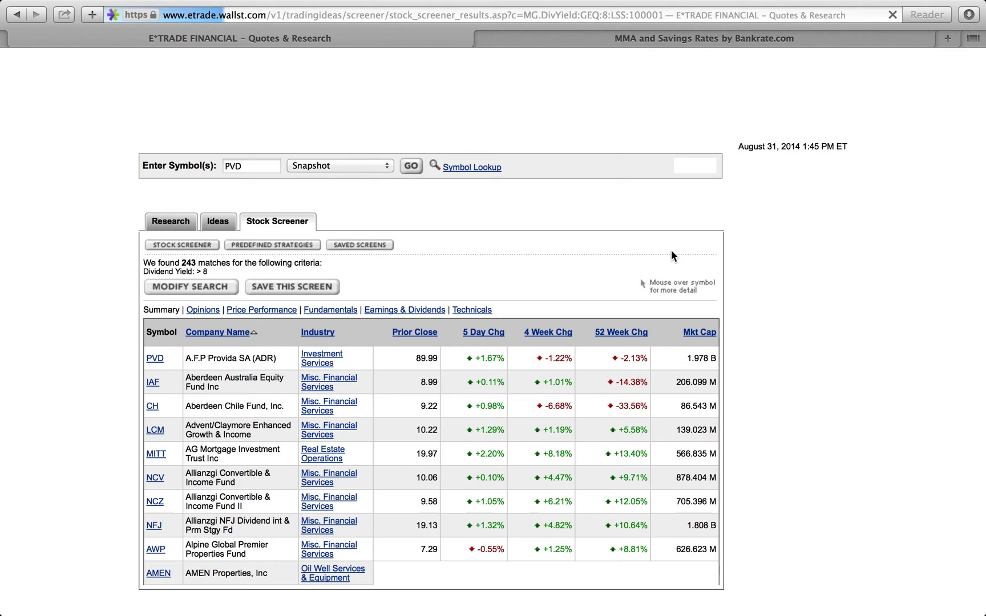
Step: Scroll the results table and open the PVD snapshot quote page
scroll(385, 460, "down", 2)
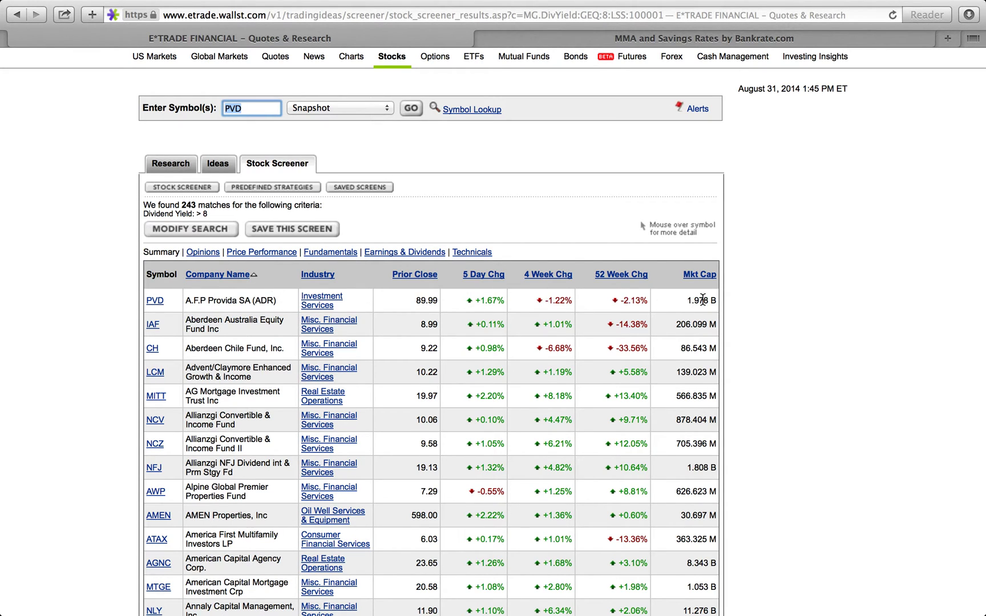
scroll(696, 426, "down", 2)
scroll(695, 426, "up", 4)
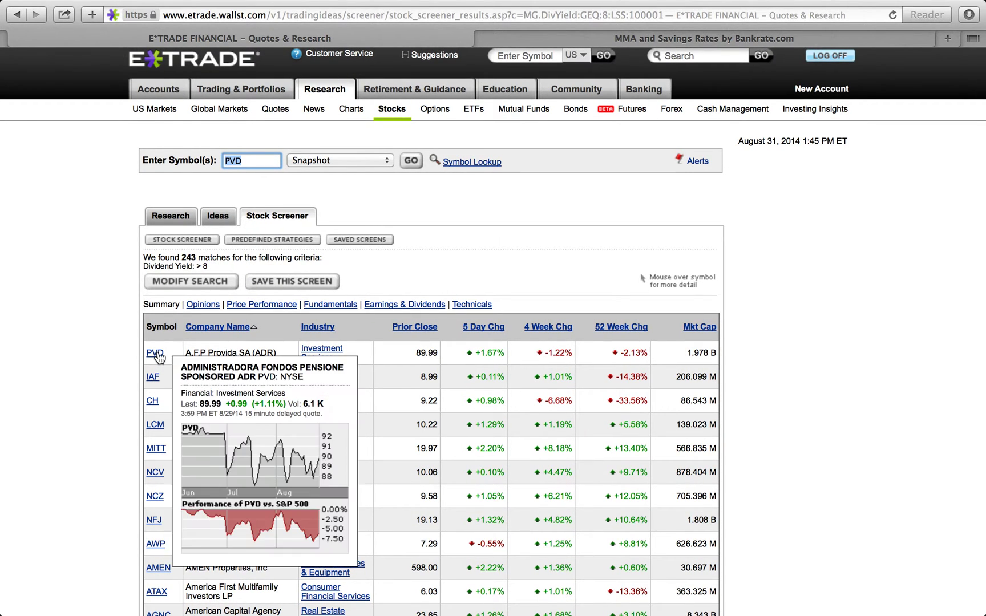
left_click(153, 352)
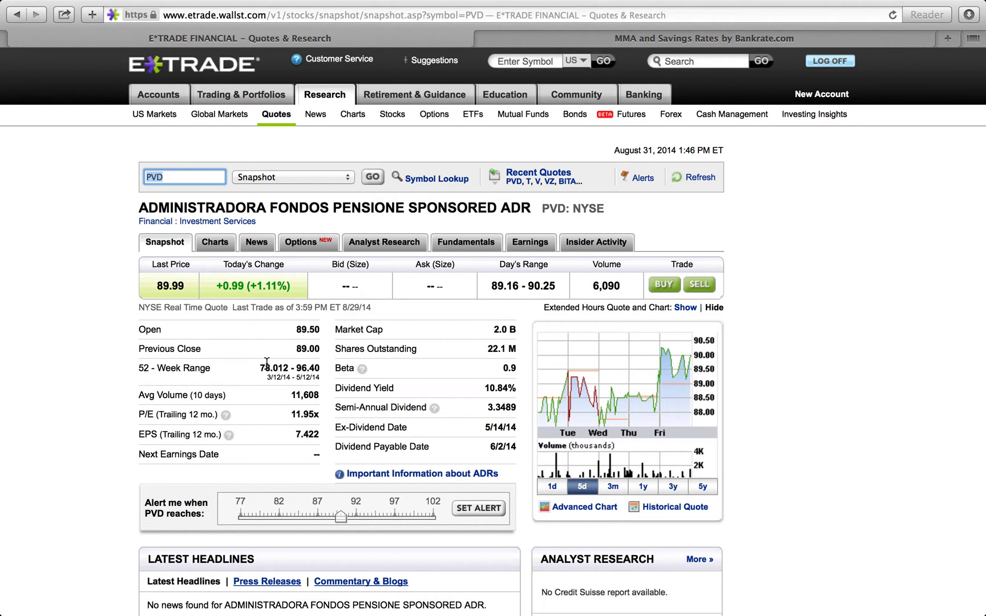
Step: Select PVD's 10.84% value in the Dividend Yield row
left_click_drag(483, 388, 514, 388)
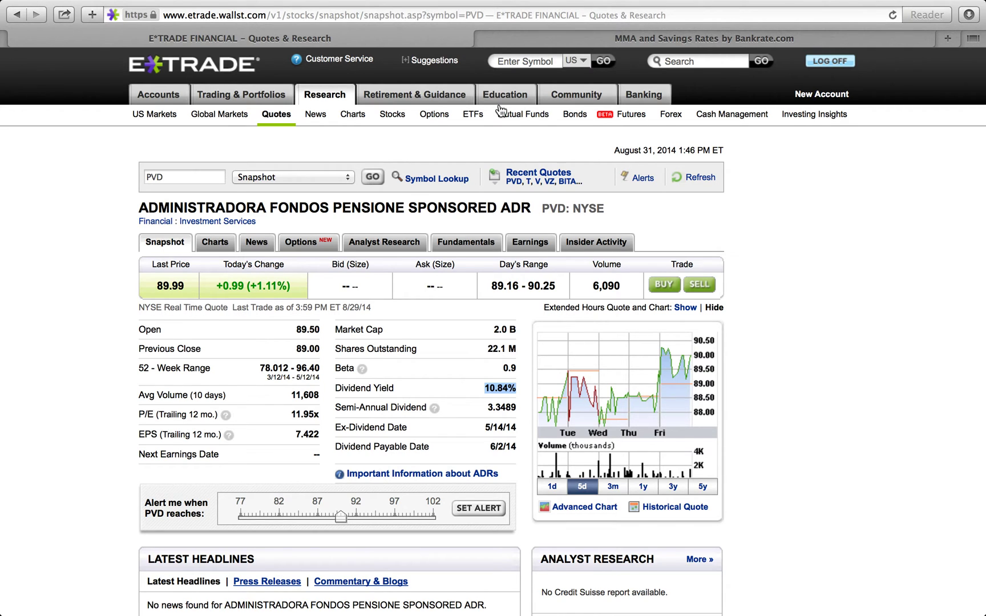
left_click(596, 32)
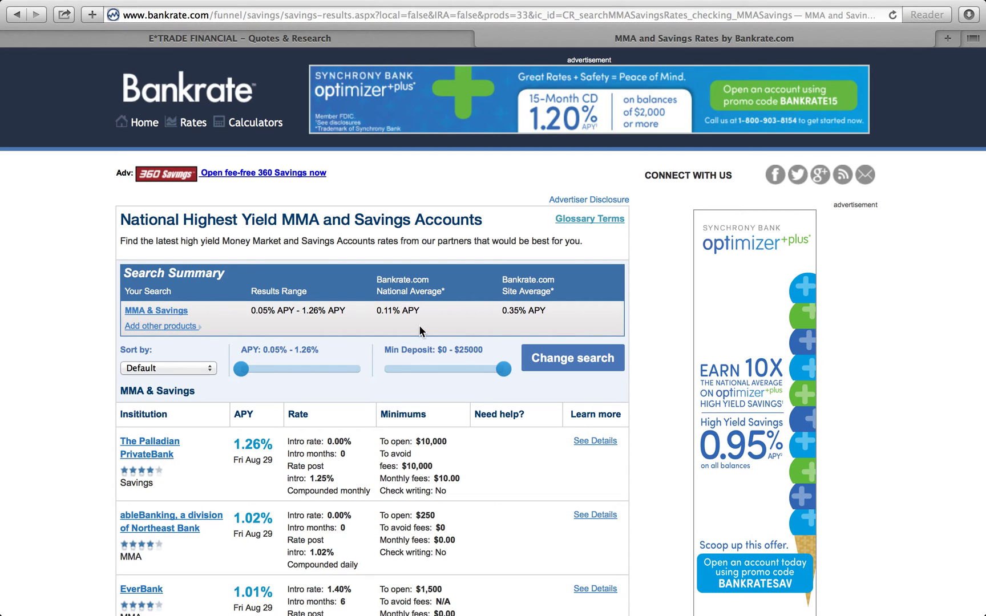
left_click(328, 37)
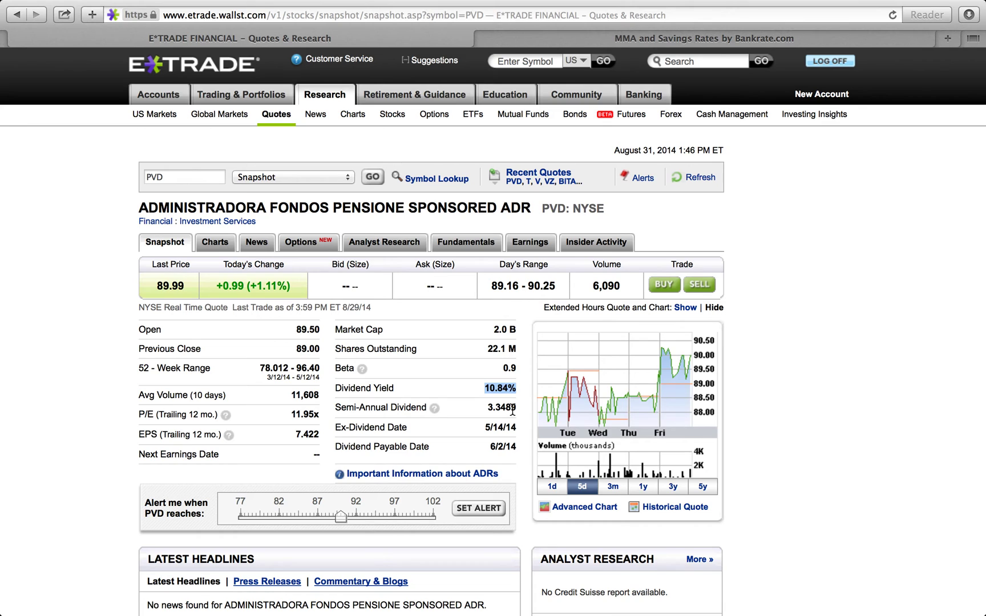
Step: Replace PVD with VZ in the symbol box to load Verizon's quote
left_click(182, 181)
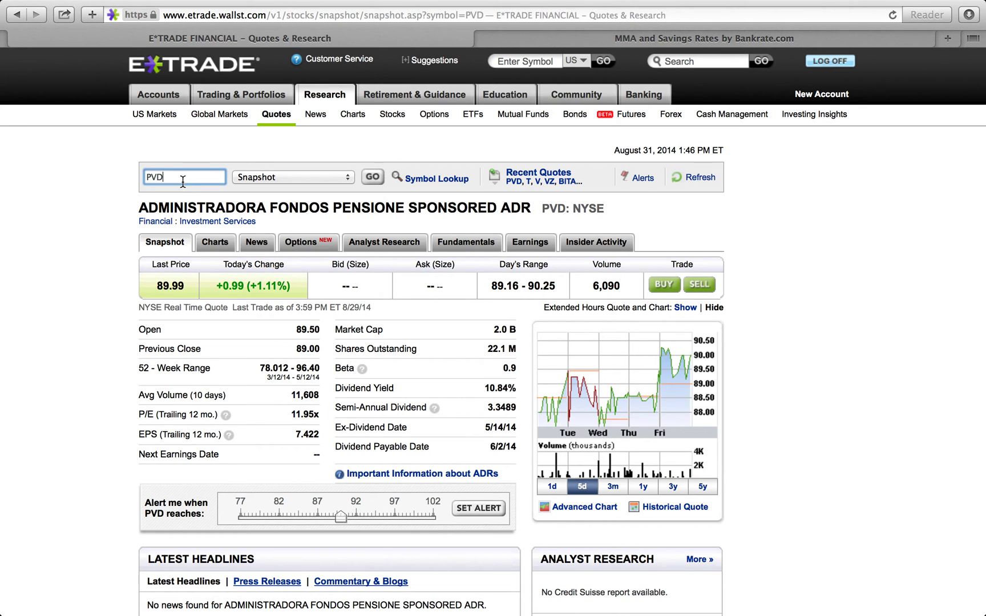
key("BackSpace")
key("BackSpace")
key("BackSpace")
type("vz")
key("Return")
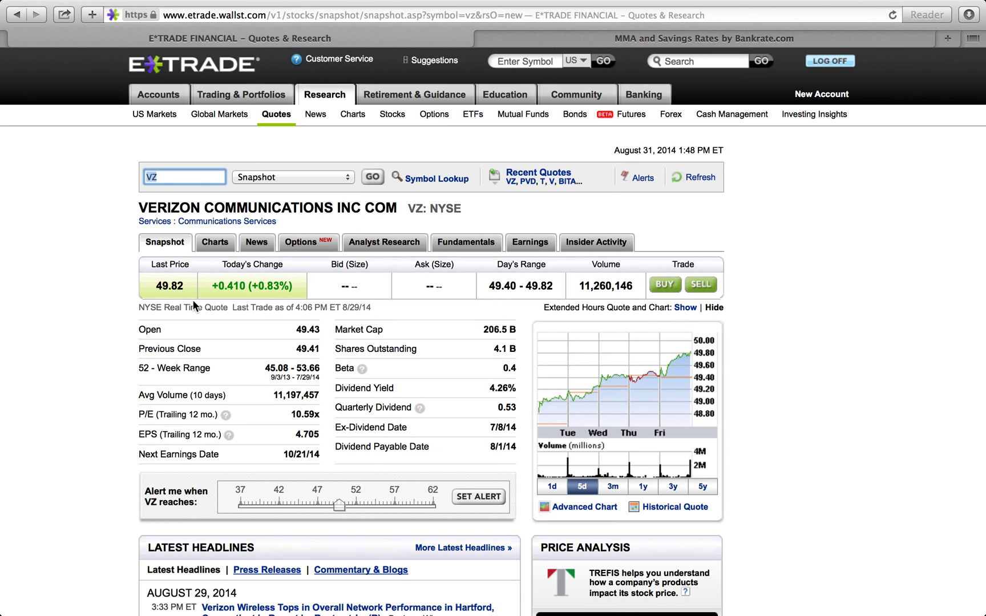
Step: Load the PSEC quote in place of VZ and highlight its 12.86% dividend yield
left_click(175, 180)
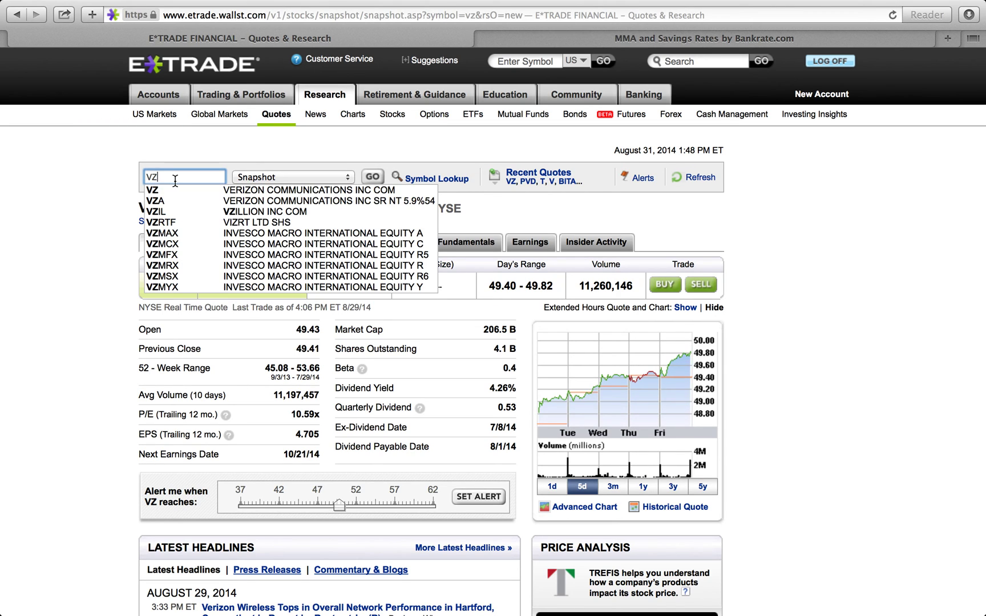
key("BackSpace")
key("BackSpace")
type("psec")
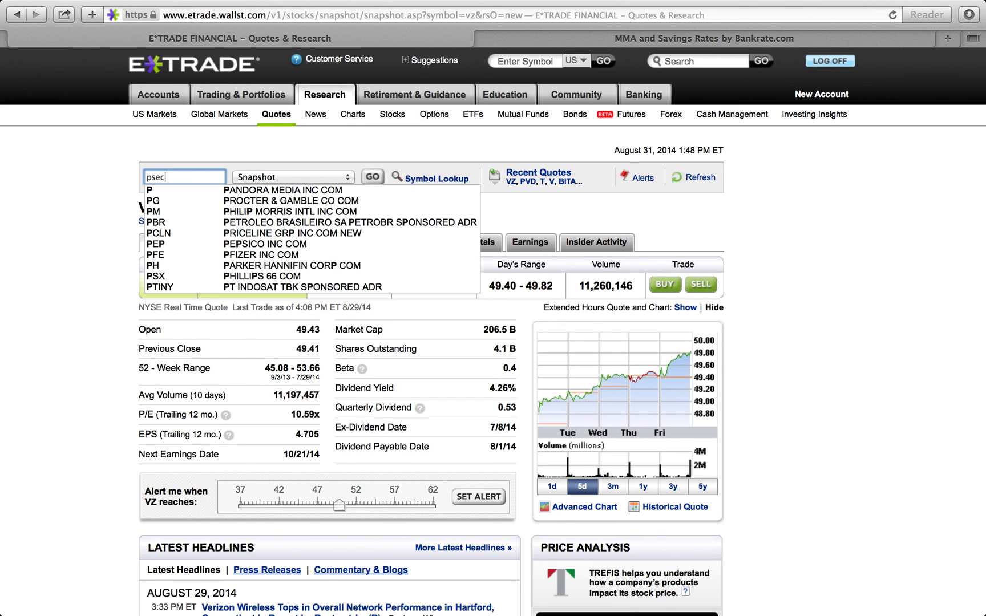
key("Return")
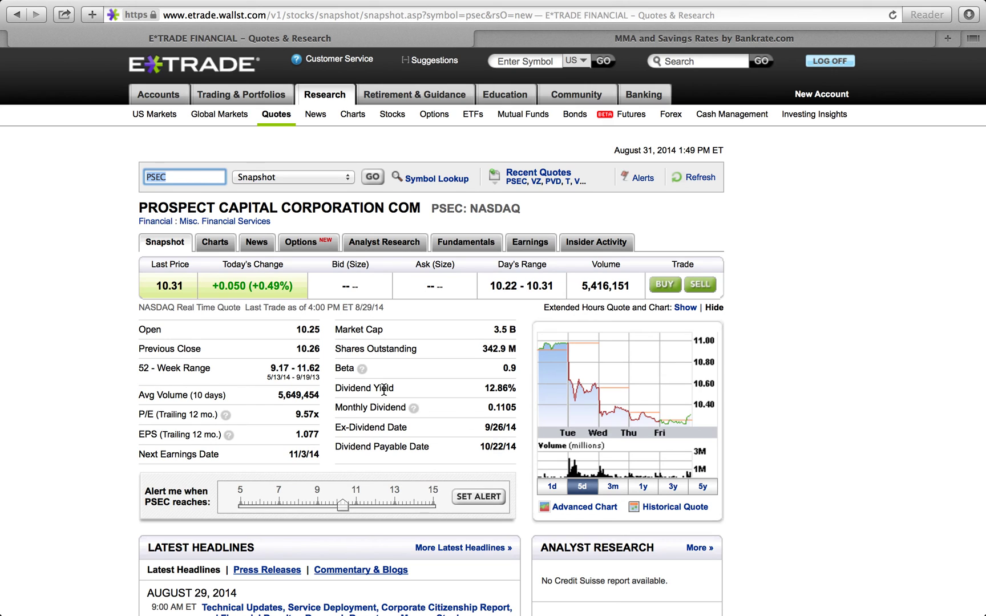
mouse_move(484, 388)
left_mouse_down()
mouse_move(527, 388)
mouse_move(490, 388)
left_mouse_up()
left_click(471, 371)
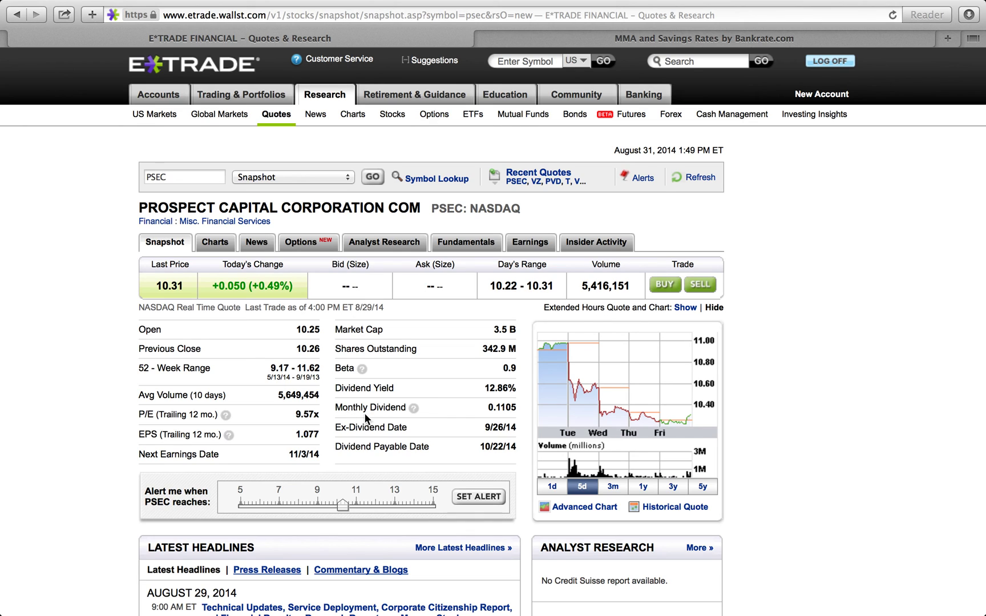